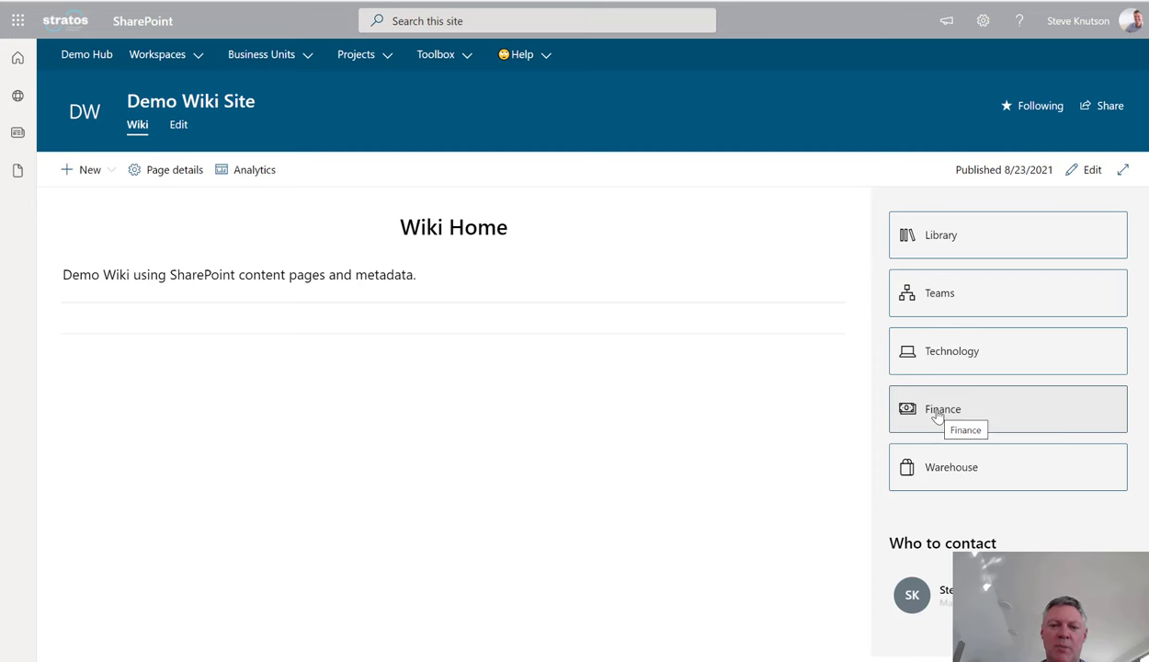
Go to the Finance wiki page, then to its Accounts Payable related page
{"action": "left_click", "coordinate": [937, 415]}
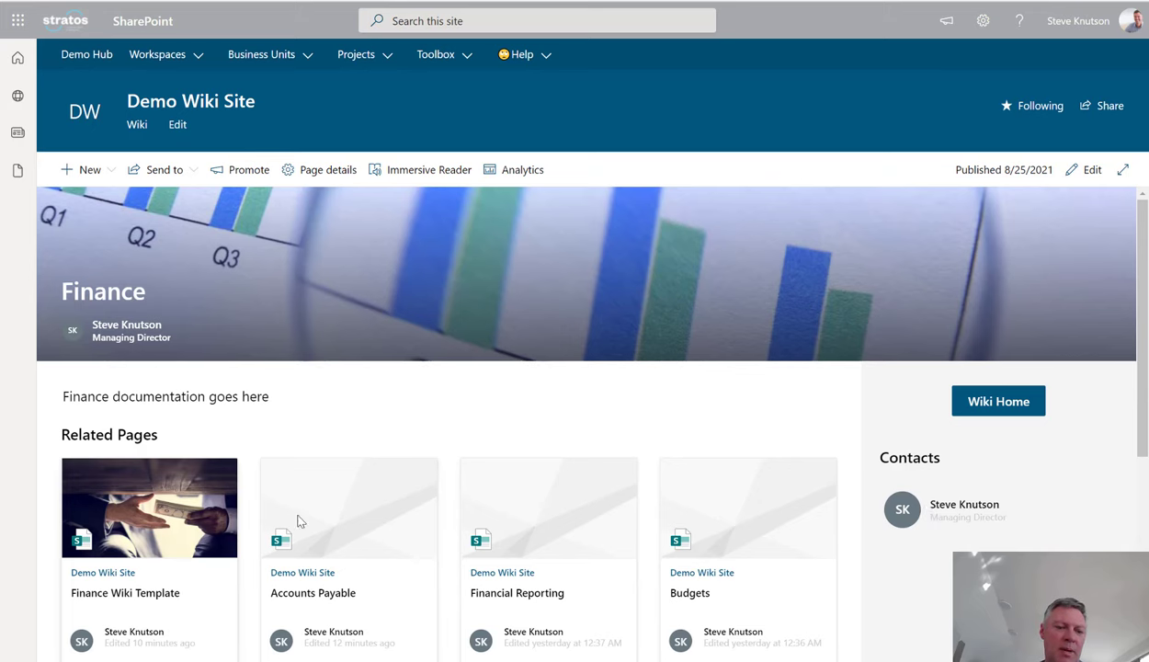
{"action": "left_click", "coordinate": [357, 518]}
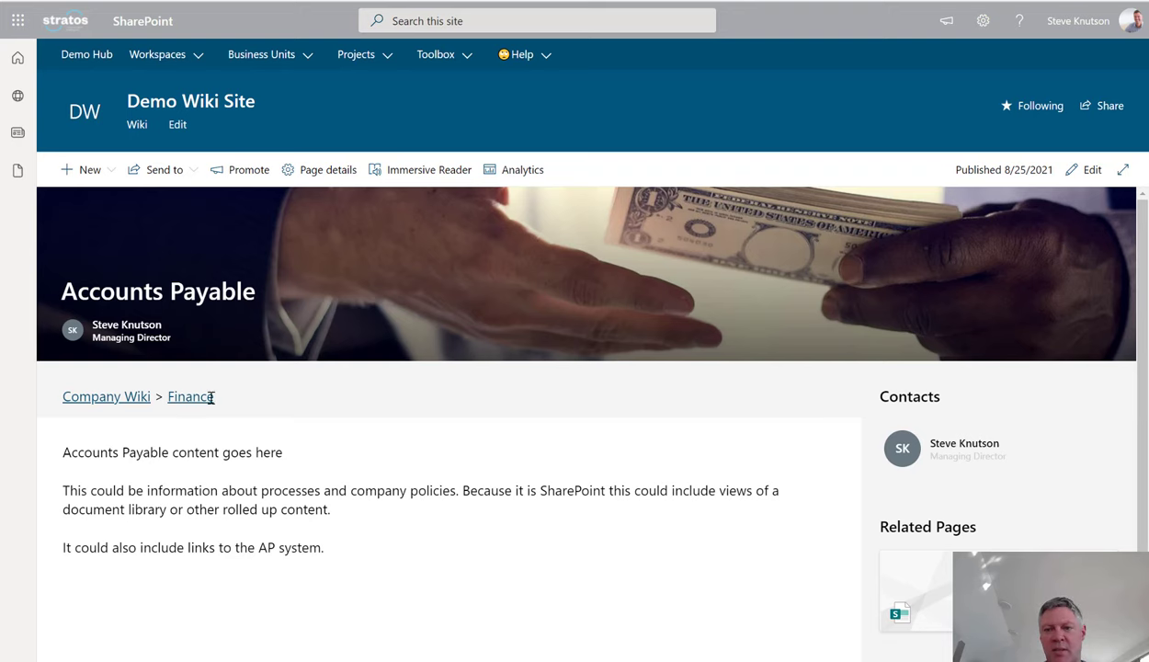
Edit Accounts Payable, review its breadcrumb and Related Pages settings, then republish it
{"action": "left_click", "coordinate": [1077, 169]}
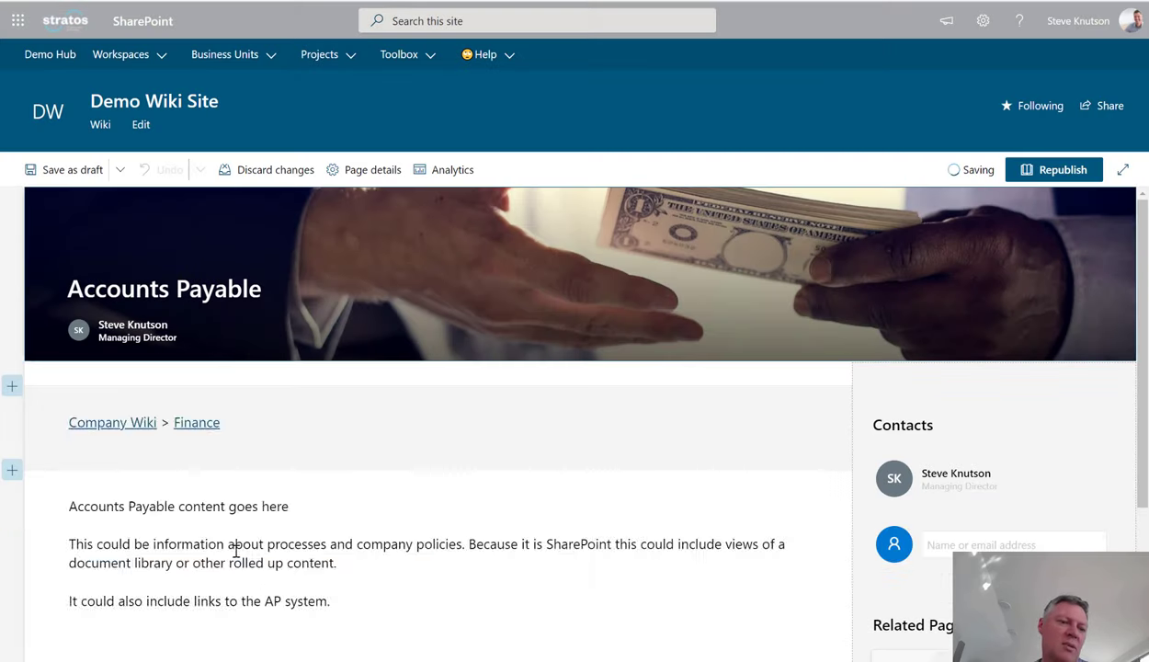
{"action": "left_click", "coordinate": [257, 430]}
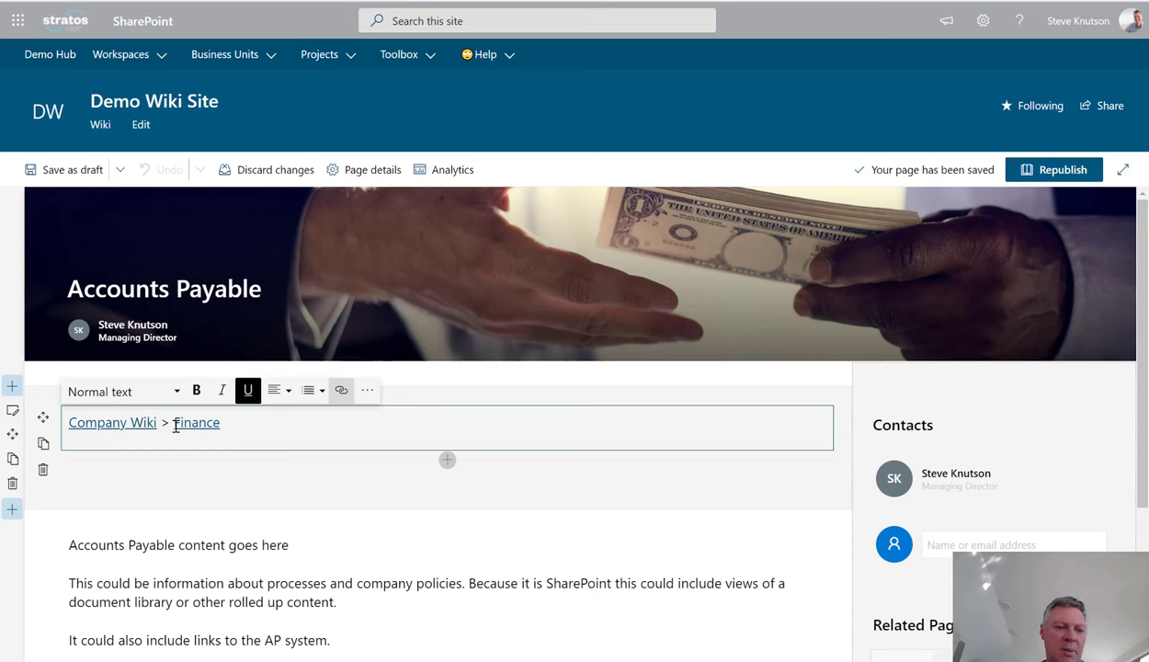
{"action": "mouse_move", "coordinate": [446, 460]}
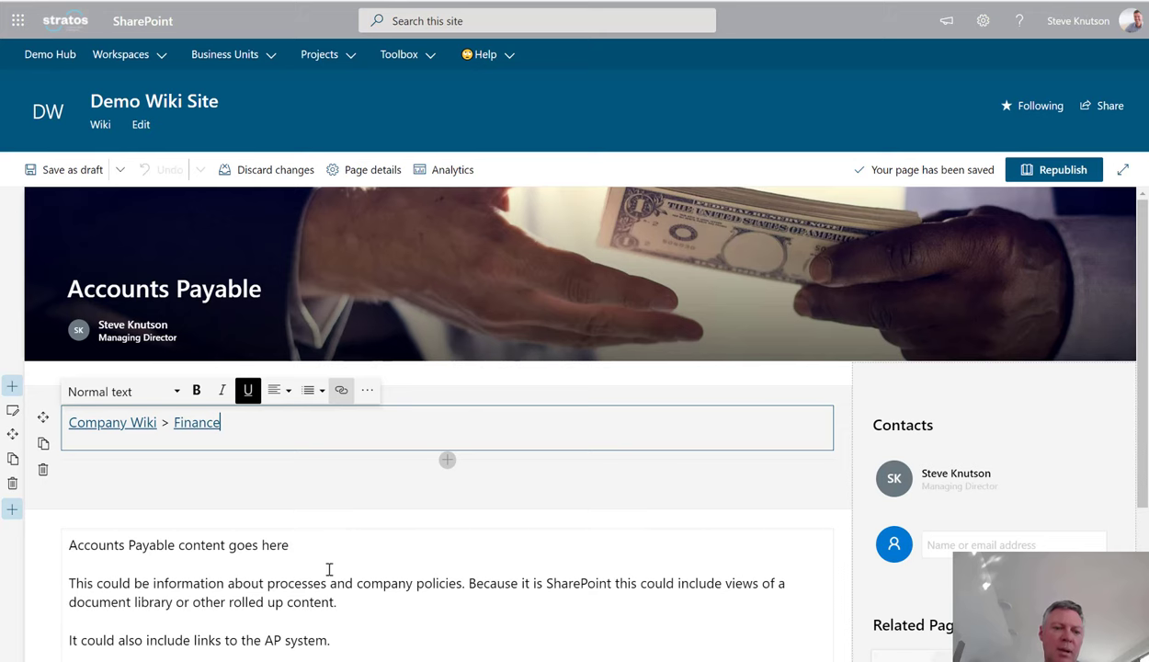
{"action": "scroll", "coordinate": [308, 583], "scroll_direction": "down", "scroll_amount": 1}
{"action": "scroll", "coordinate": [882, 542], "scroll_direction": "down", "scroll_amount": 3}
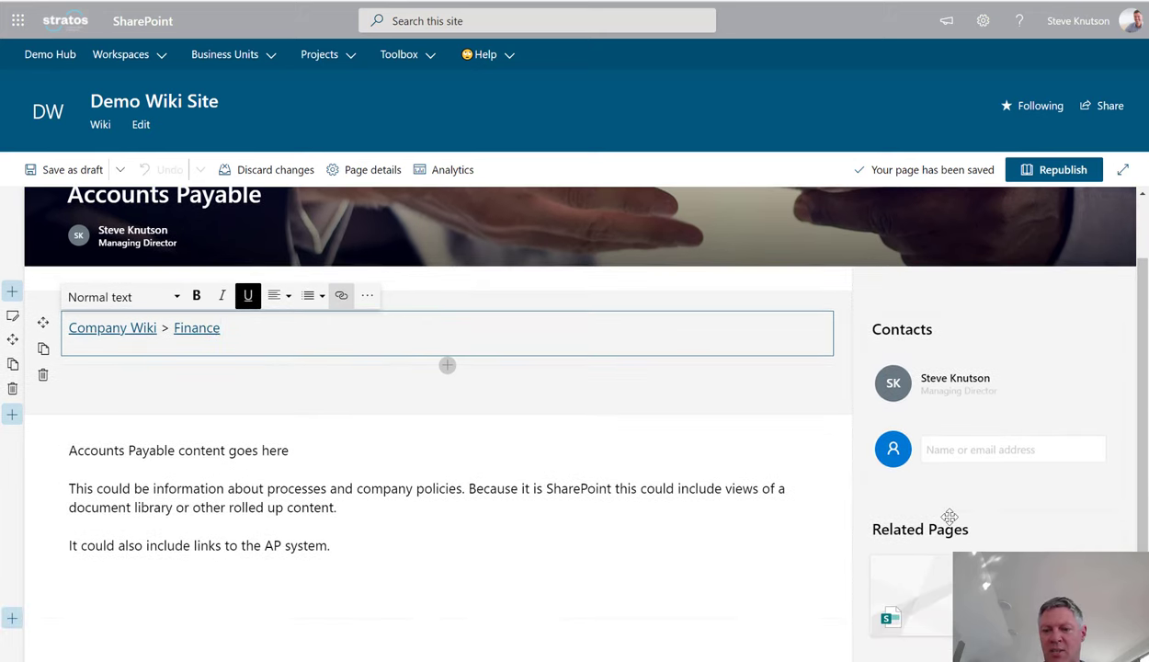
{"action": "left_click", "coordinate": [912, 508]}
{"action": "left_click", "coordinate": [845, 523]}
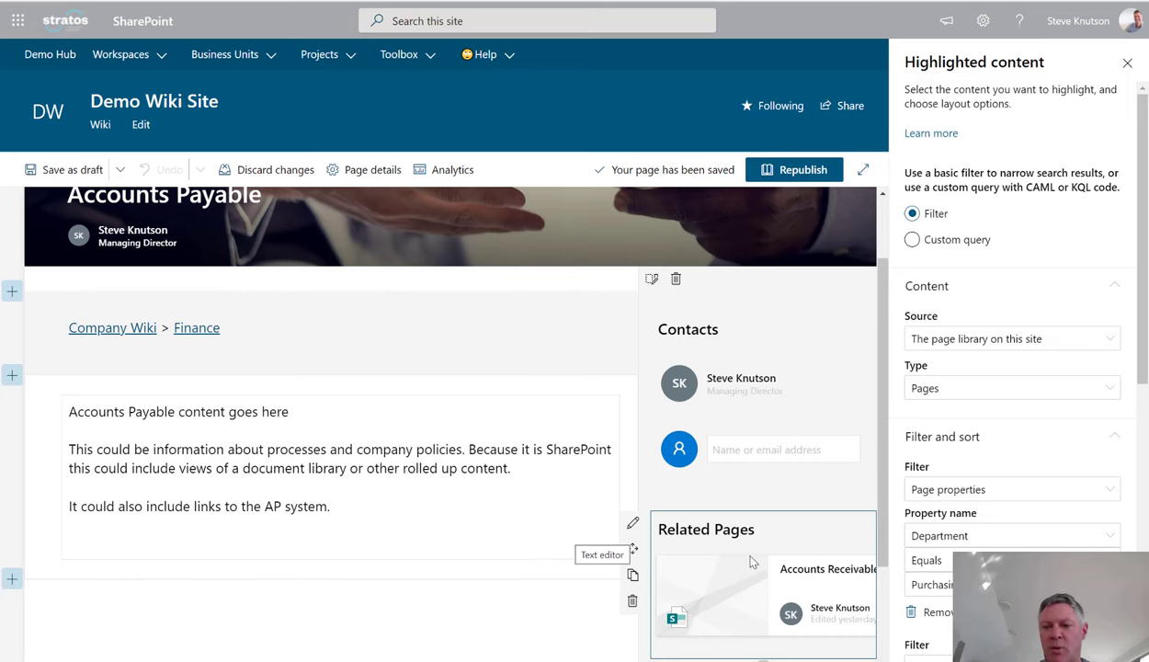
{"action": "left_click", "coordinate": [1127, 65]}
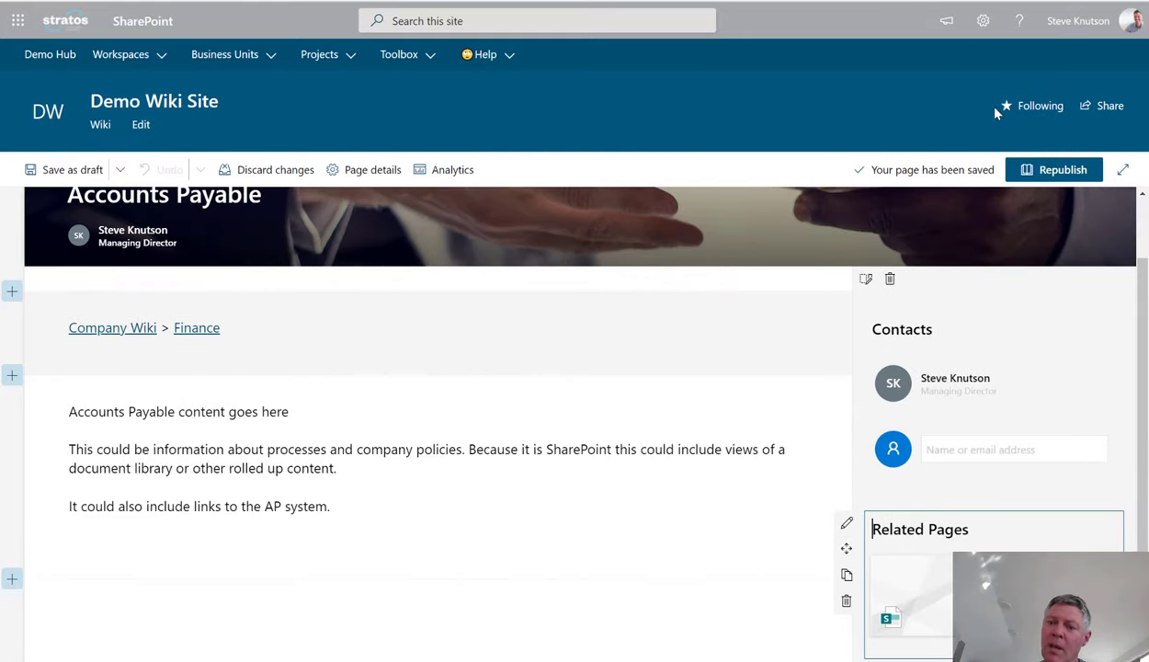
{"action": "left_click", "coordinate": [1061, 171]}
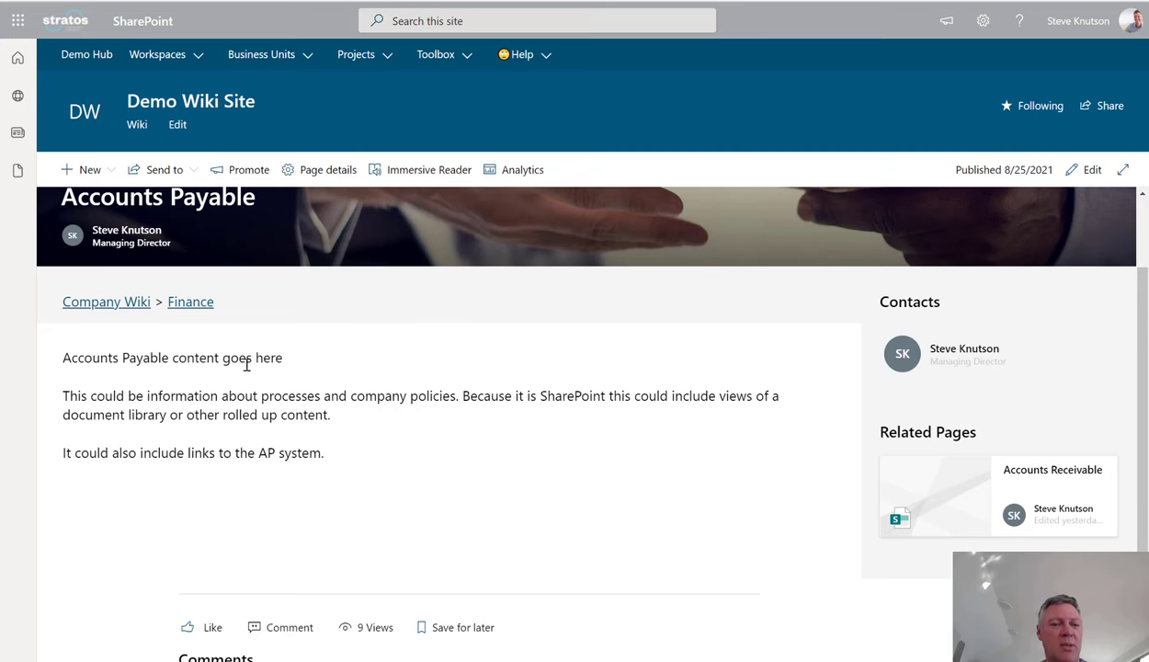
Copy Accounts Payable as 'Overdue Invoices' with body text 'Procedure for overdue invoices'
{"action": "left_click", "coordinate": [110, 170]}
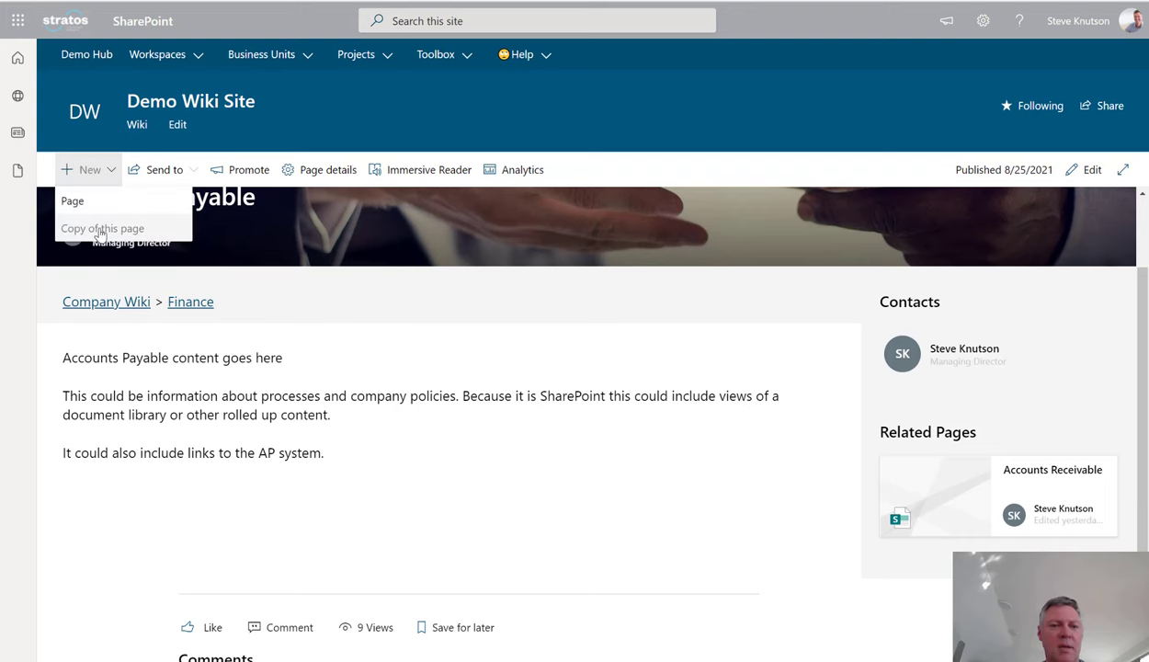
{"action": "left_click", "coordinate": [99, 229]}
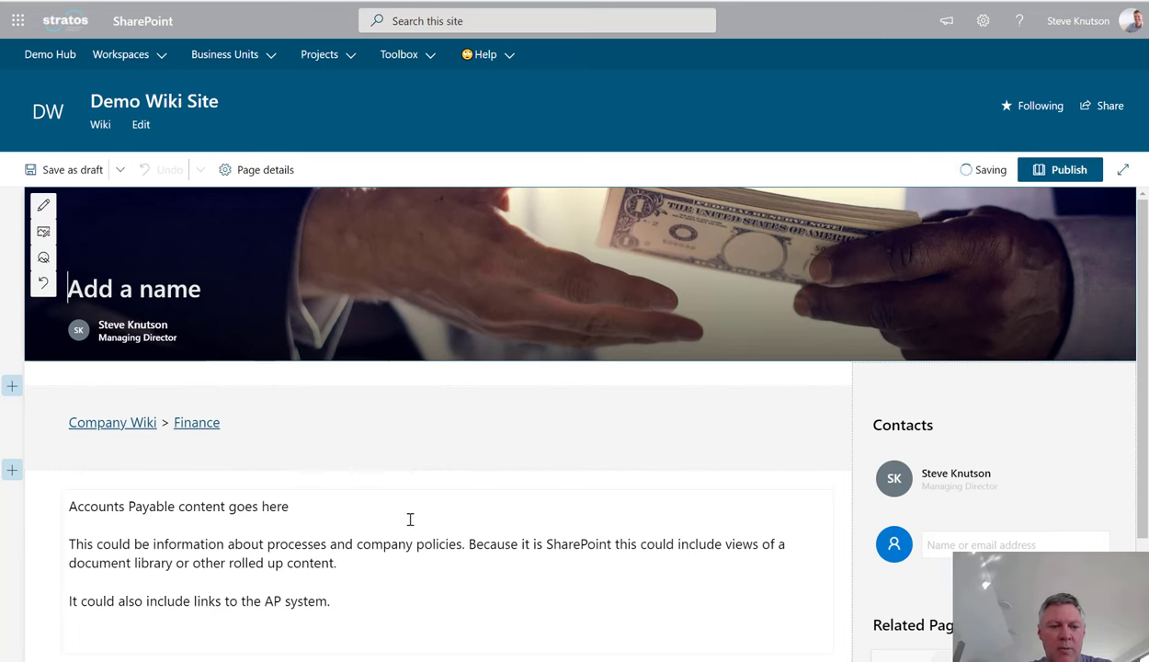
{"action": "type", "text": "Overv"}
{"action": "key", "text": "BackSpace"}
{"action": "type", "text": "due Invoices"}
{"action": "mouse_move", "coordinate": [351, 598]}
{"action": "left_mouse_down"}
{"action": "mouse_move", "coordinate": [103, 513]}
{"action": "mouse_move", "coordinate": [62, 512]}
{"action": "left_mouse_up"}
{"action": "type", "text": "Proc"}
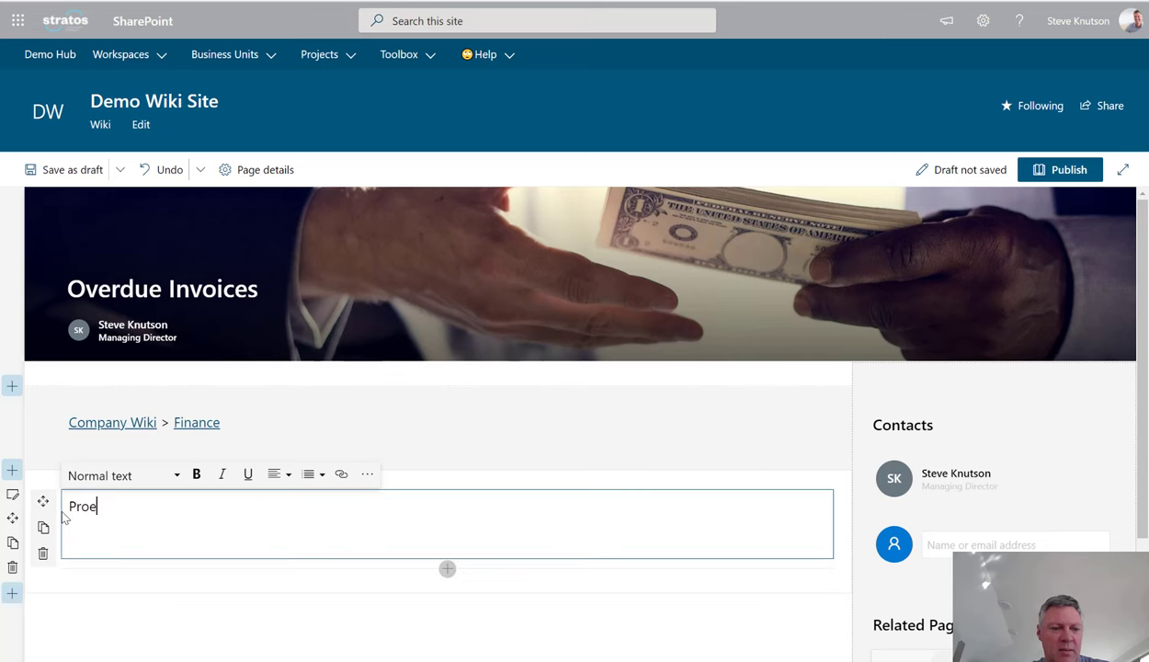
{"action": "type", "text": "edure for overv"}
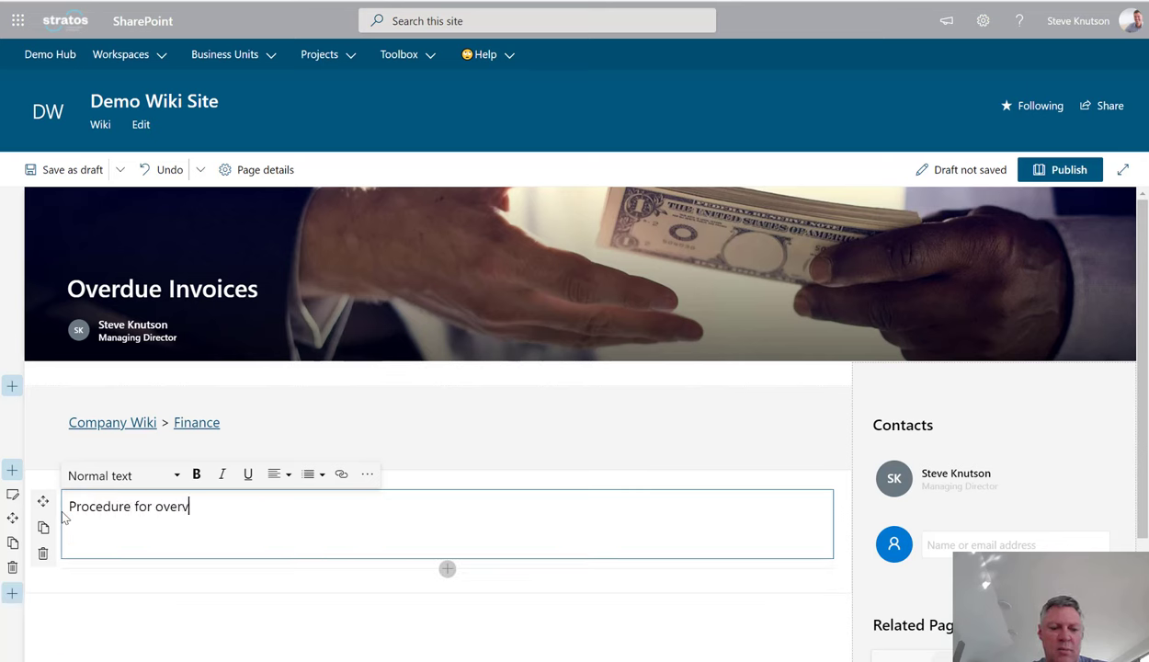
{"action": "key", "text": "BackSpace"}
{"action": "type", "text": "due invoices"}
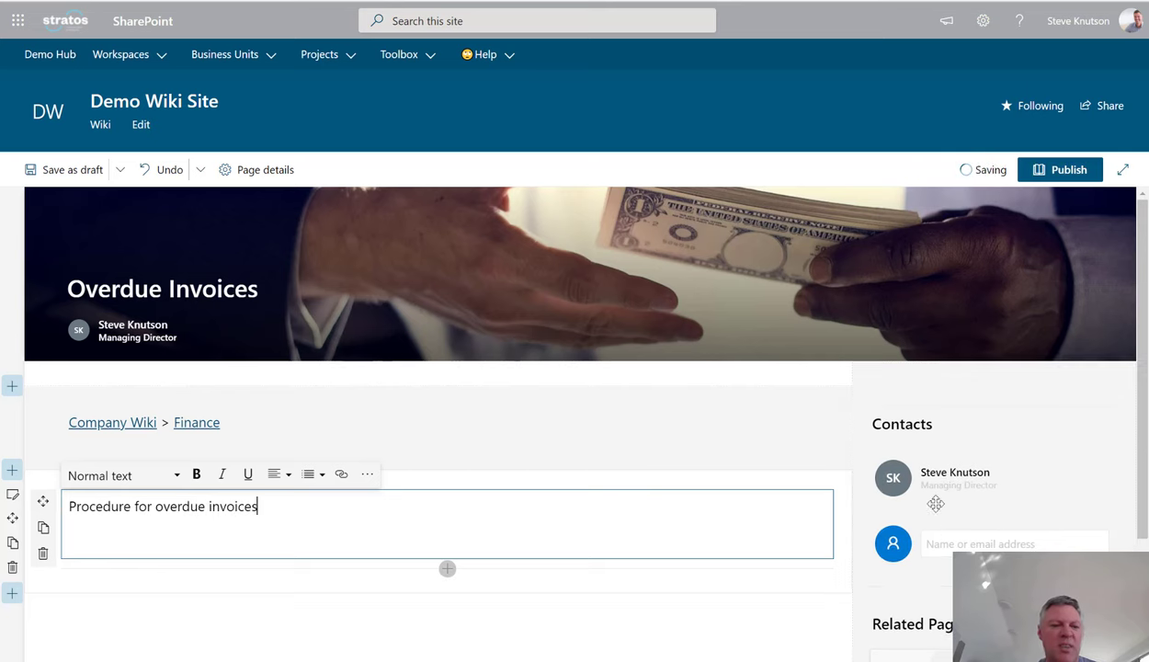
Publish the Overdue Invoices page, dismiss the promotion panel, and go back to Finance
{"action": "left_click", "coordinate": [1059, 181]}
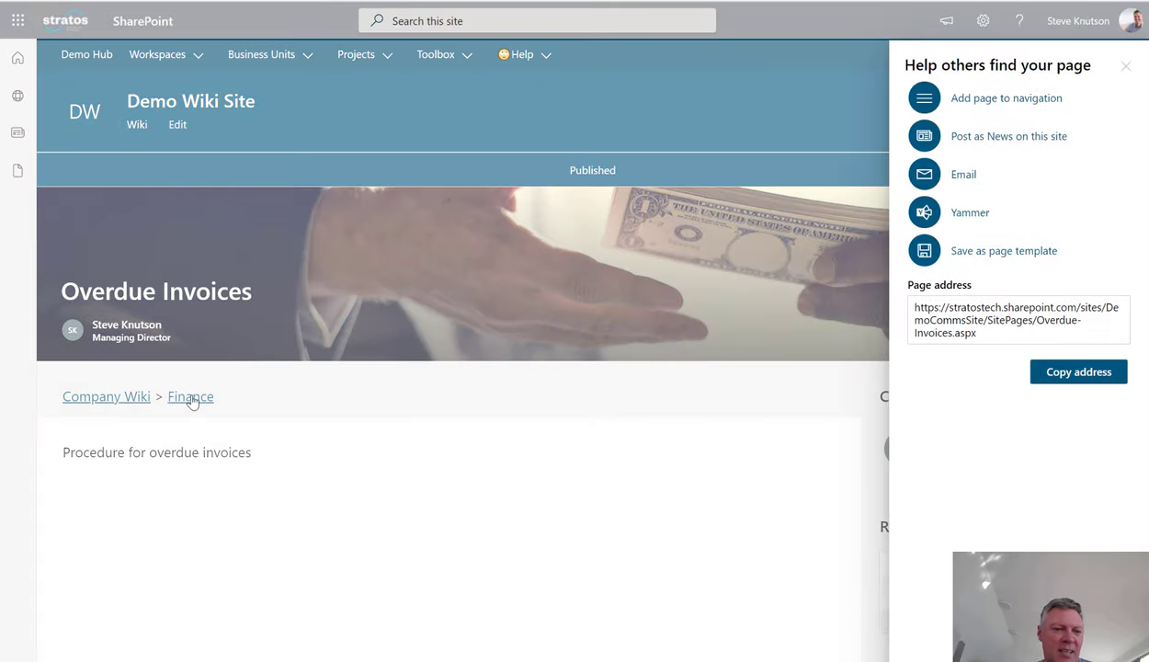
{"action": "left_click", "coordinate": [190, 401]}
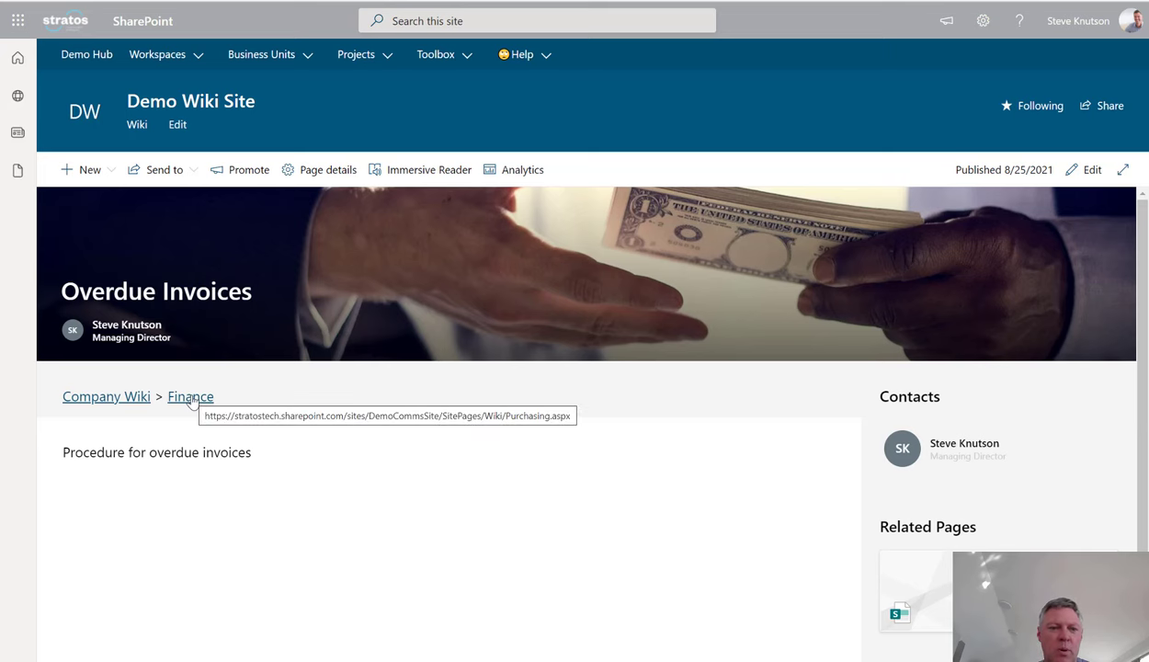
{"action": "left_click", "coordinate": [191, 398]}
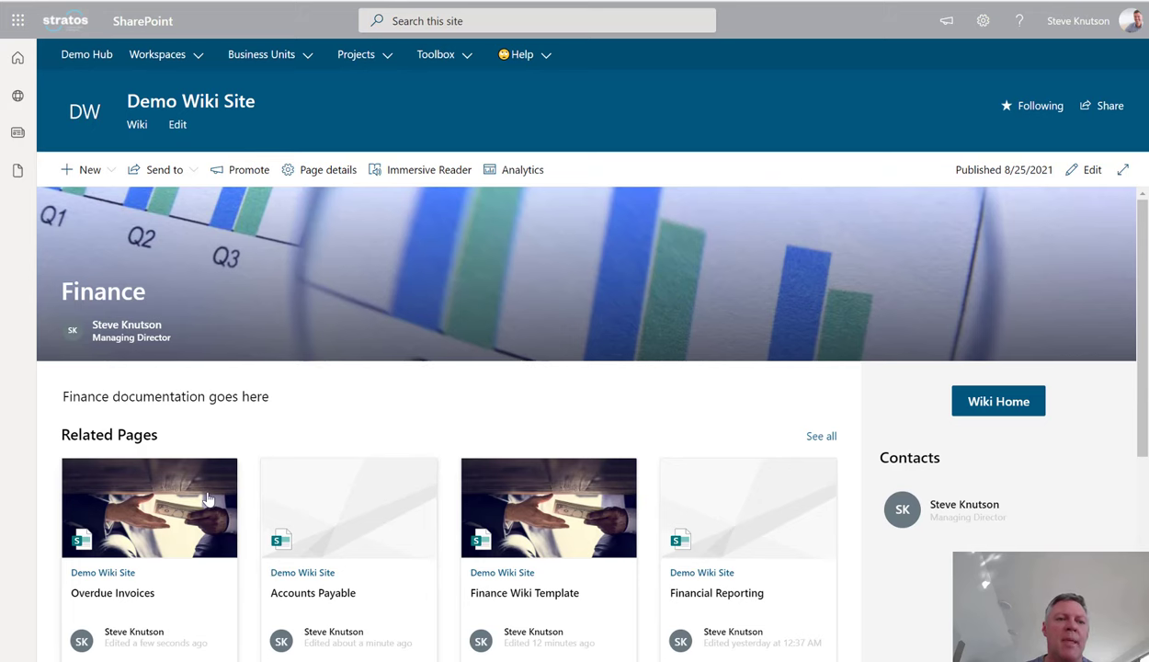
{"action": "scroll", "coordinate": [590, 358], "scroll_direction": "down", "scroll_amount": 1}
From Wiki Home, preview the Finance Wiki Template among new-page templates, then dismiss the panel
{"action": "left_click", "coordinate": [1007, 397]}
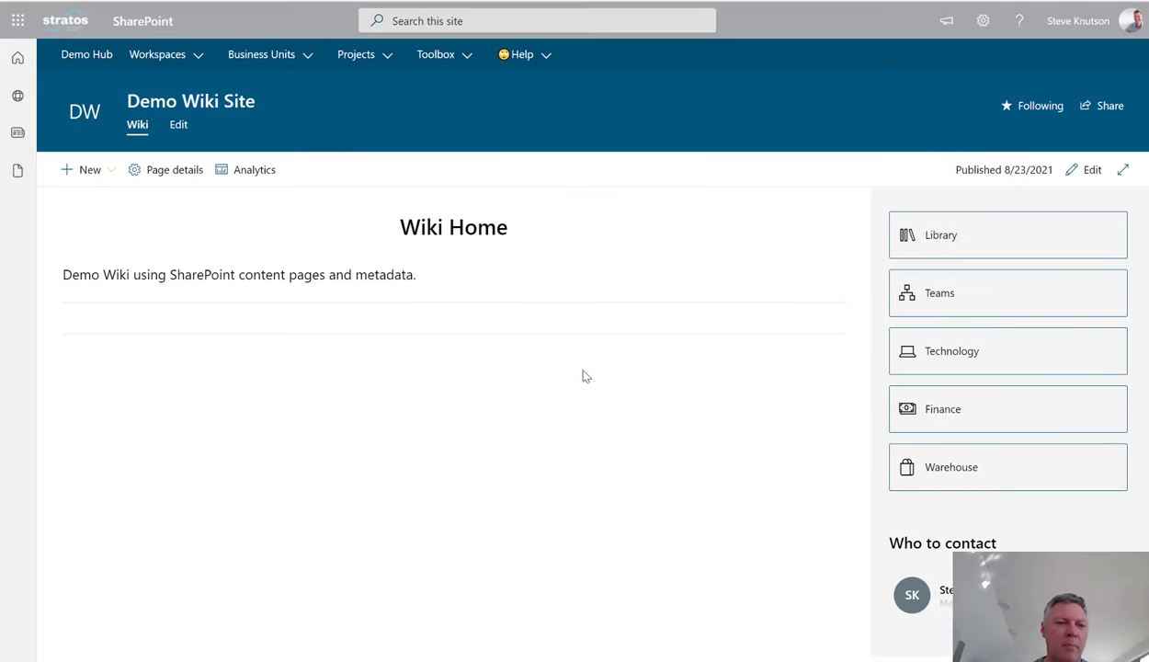
{"action": "left_click", "coordinate": [112, 172]}
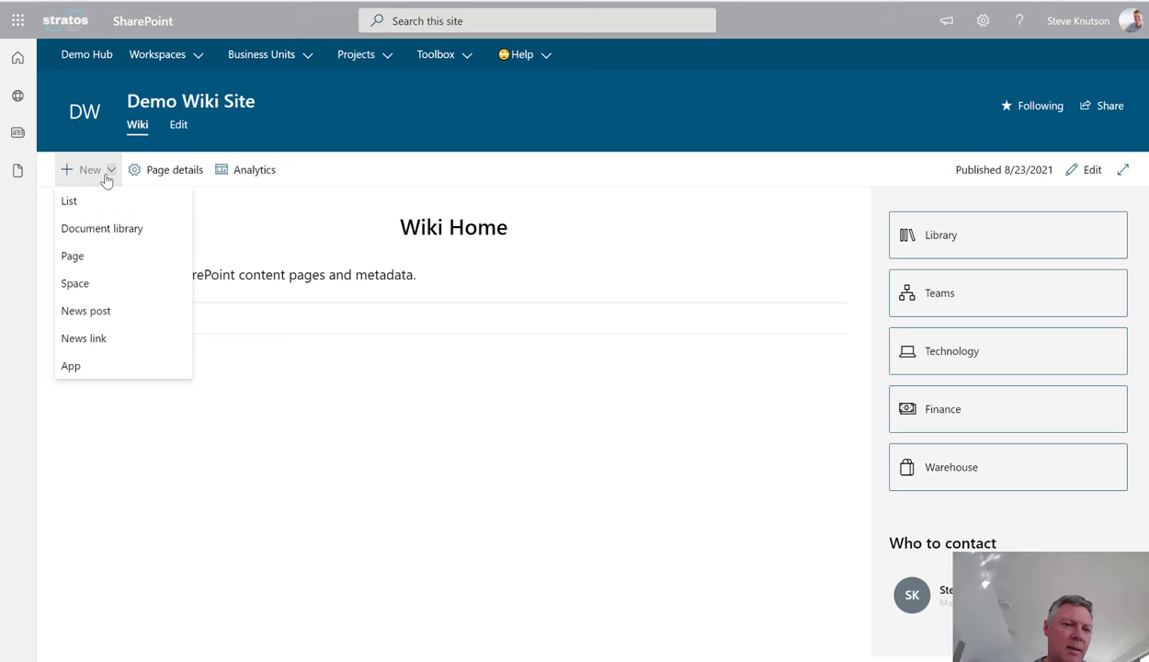
{"action": "left_click", "coordinate": [74, 256]}
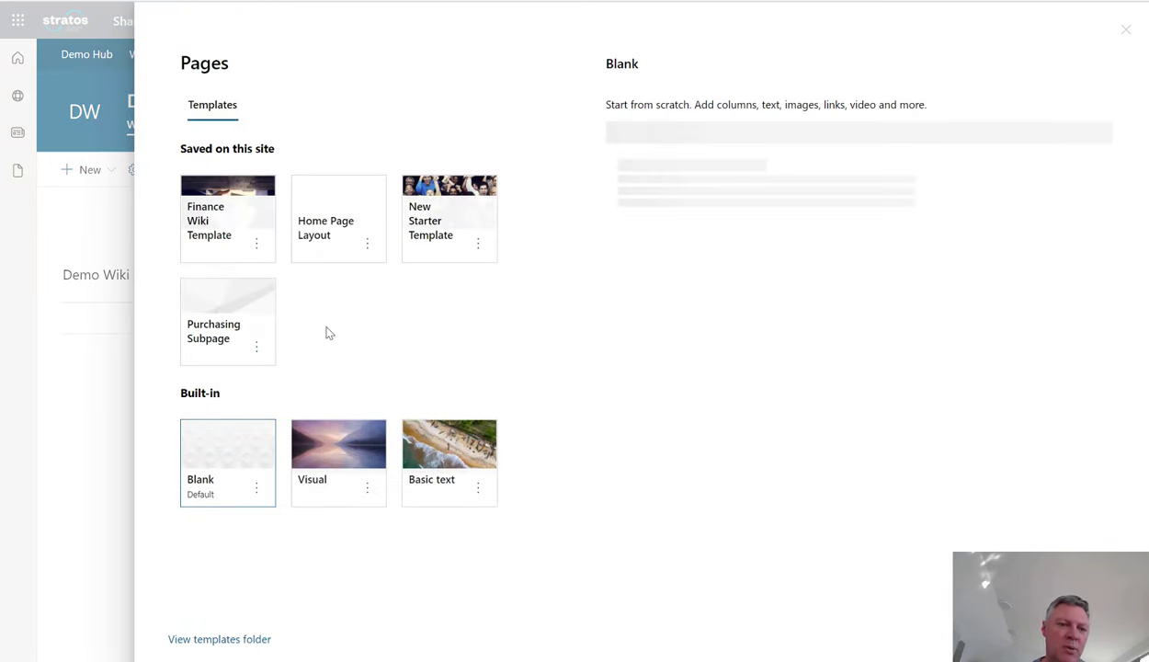
{"action": "left_click", "coordinate": [225, 248]}
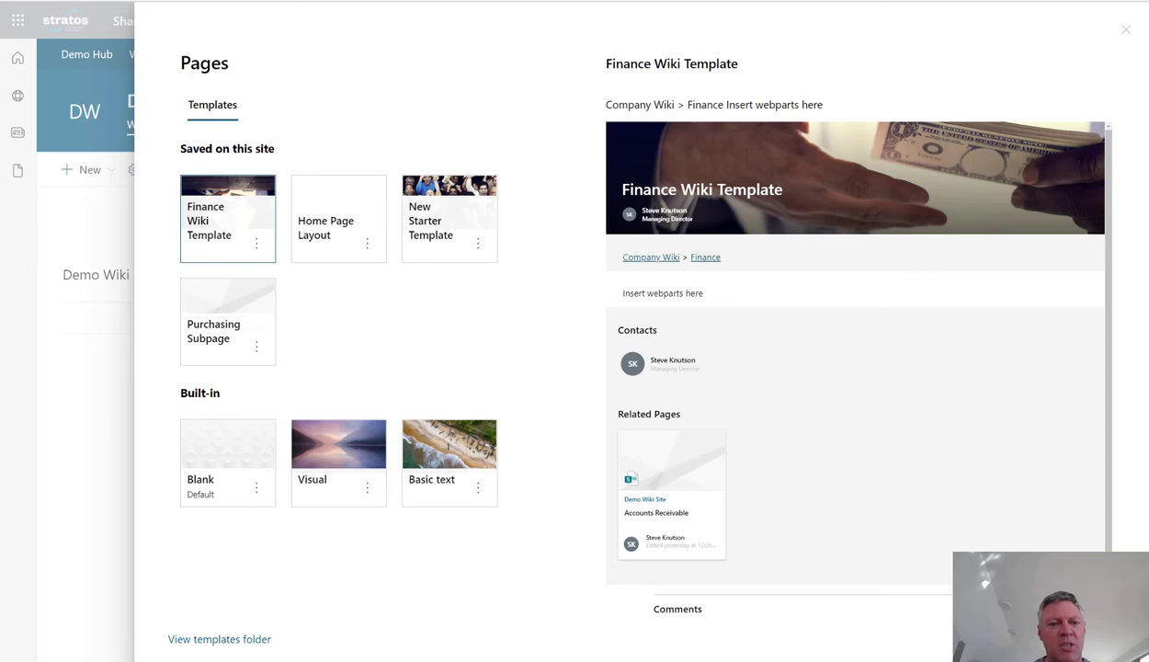
{"action": "key", "text": "Escape"}
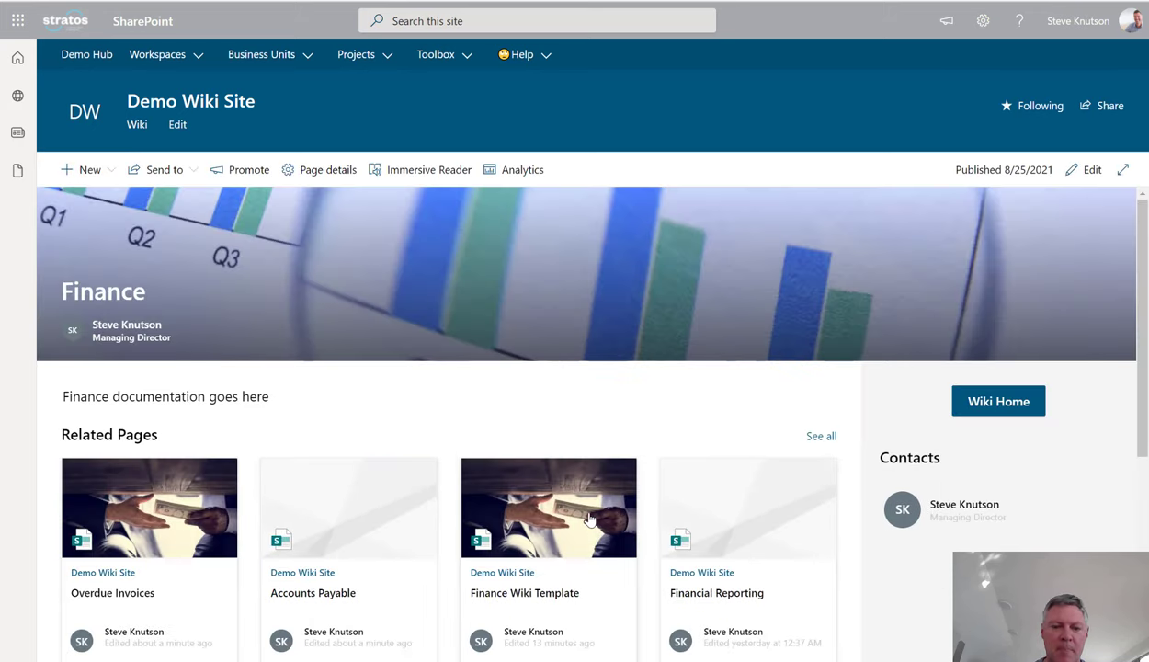
Replace the Overdue Invoices banner with the subway stock photo found by searching 'late'
{"action": "left_click", "coordinate": [152, 505]}
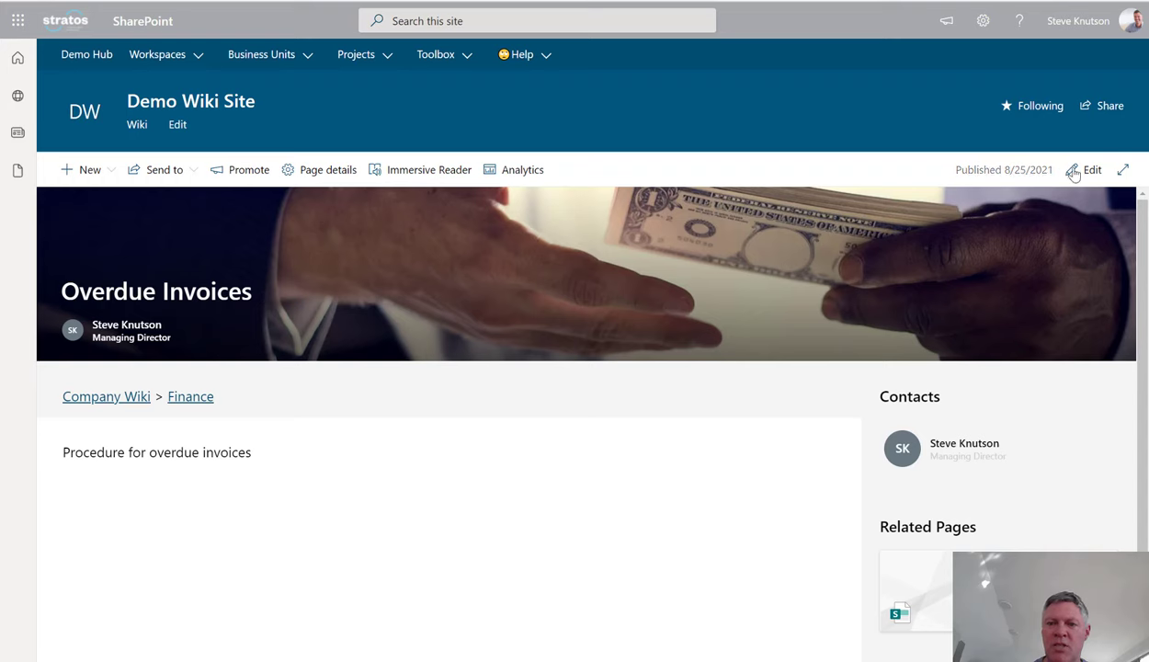
{"action": "left_click", "coordinate": [1086, 169]}
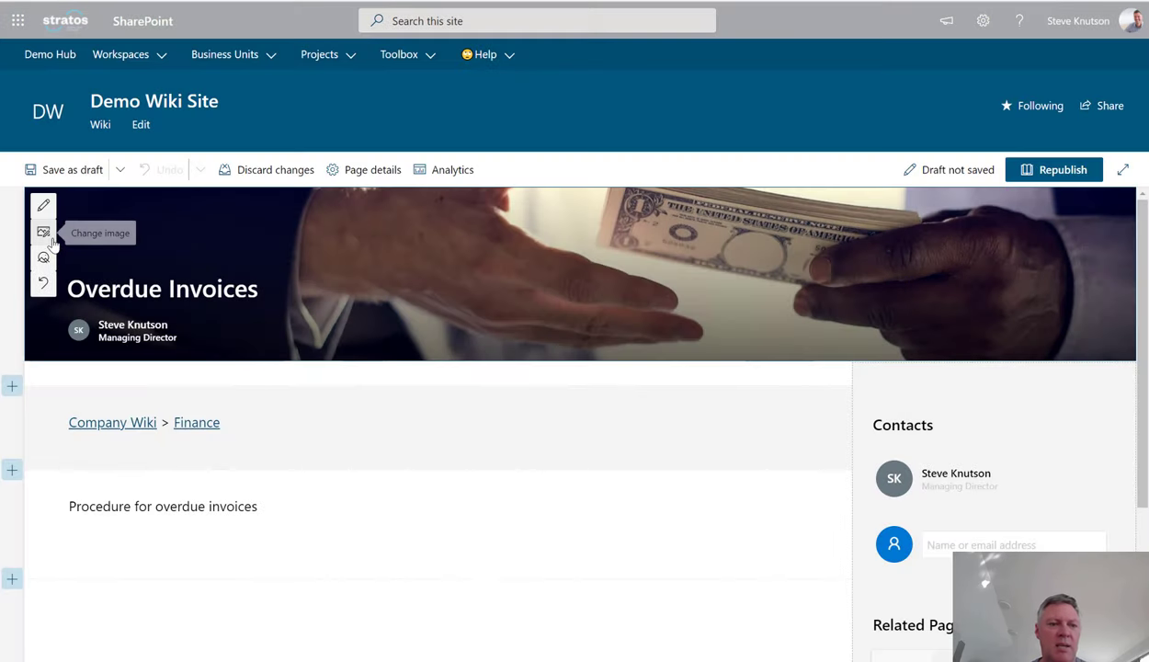
{"action": "left_click", "coordinate": [45, 231]}
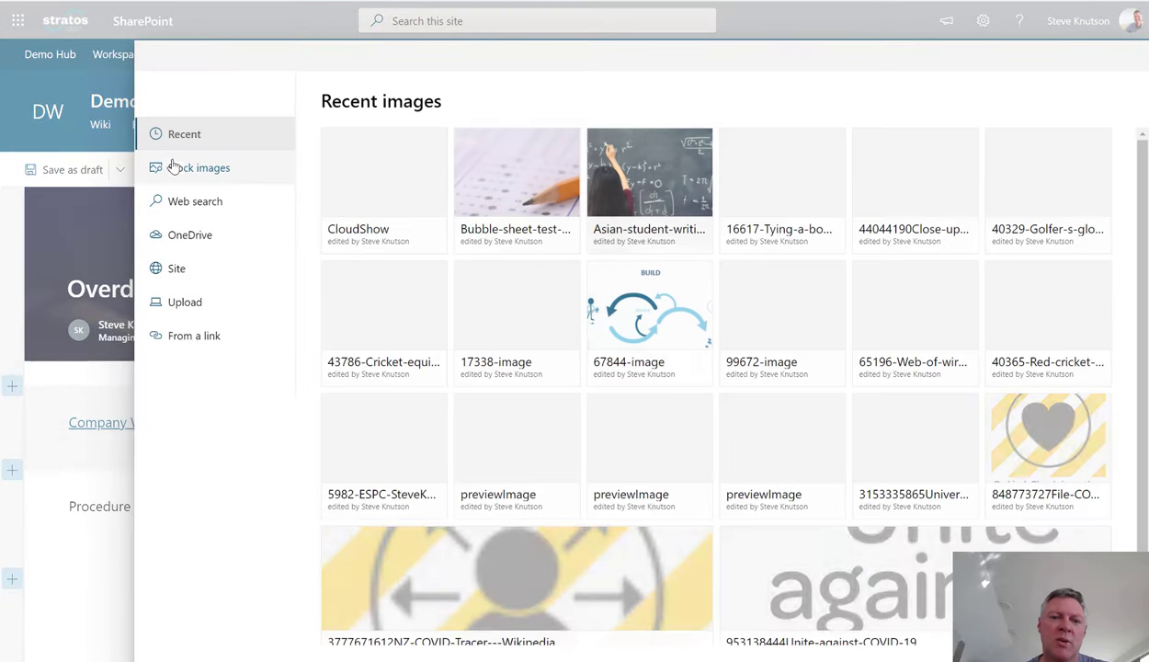
{"action": "left_click", "coordinate": [161, 168]}
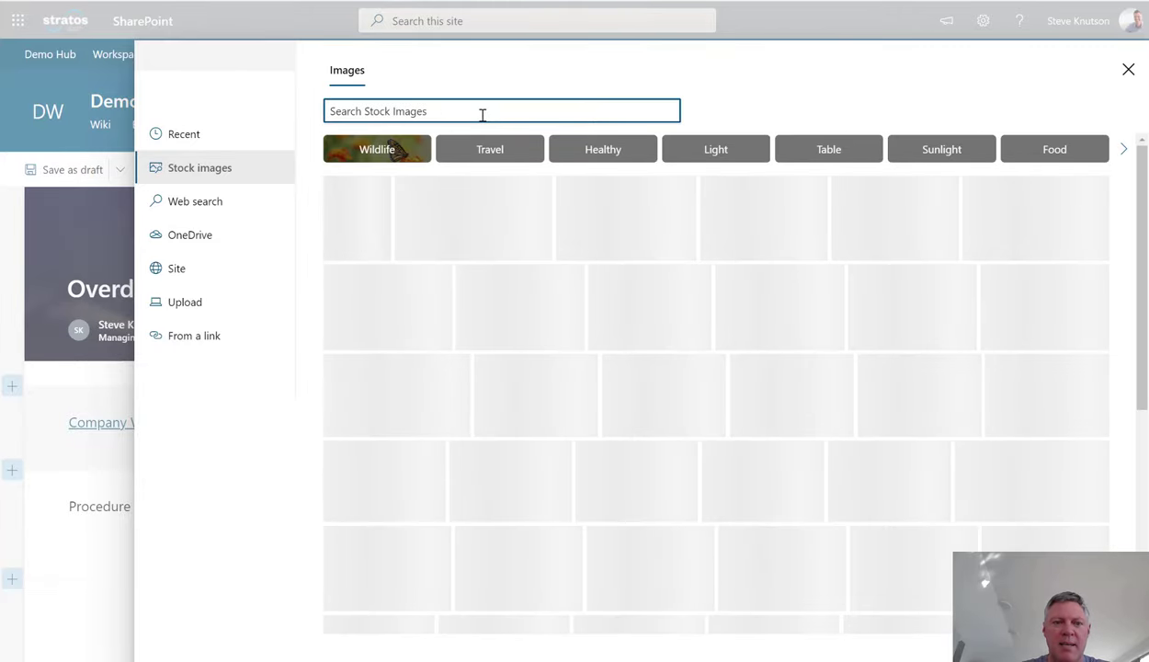
{"action": "type", "text": "late"}
{"action": "left_click", "coordinate": [425, 143]}
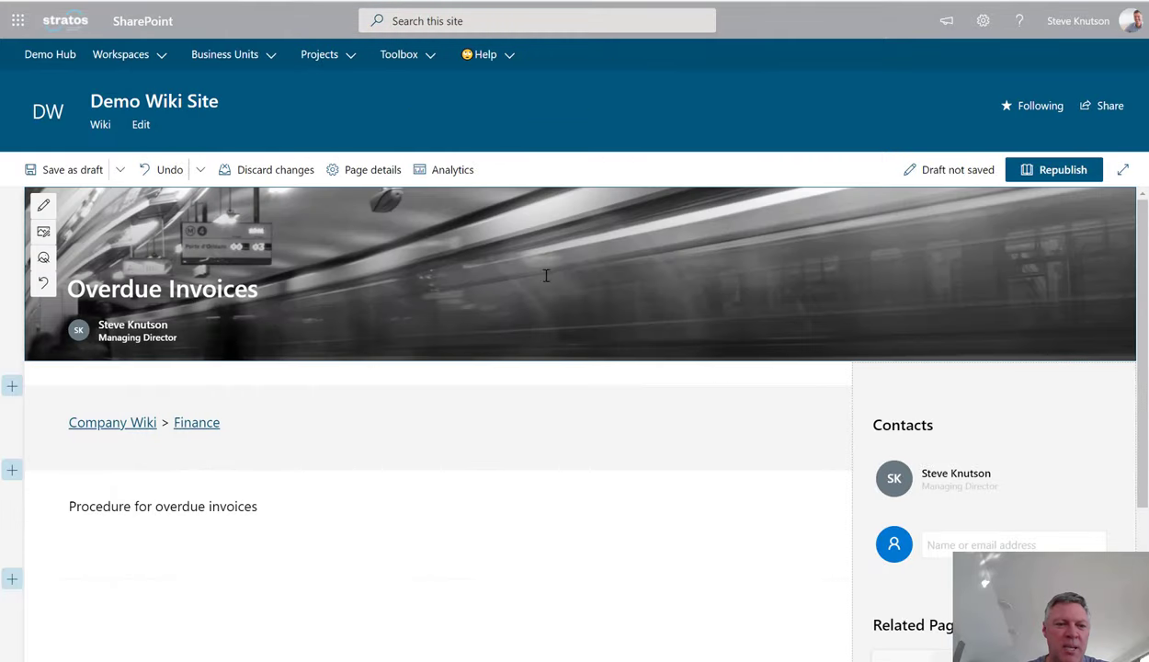
Replace the body line with 'page text goes here', adding no new web part
{"action": "left_click", "coordinate": [280, 504]}
{"action": "left_click_drag", "start_coordinate": [279, 513], "coordinate": [69, 506]}
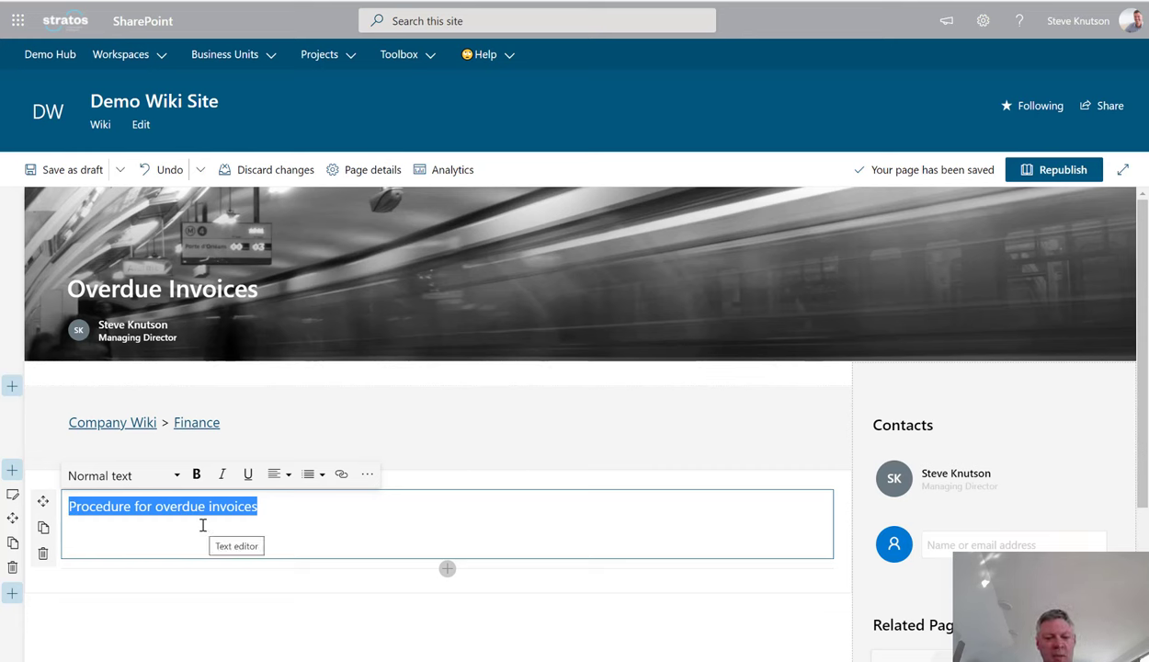
{"action": "type", "text": "template"}
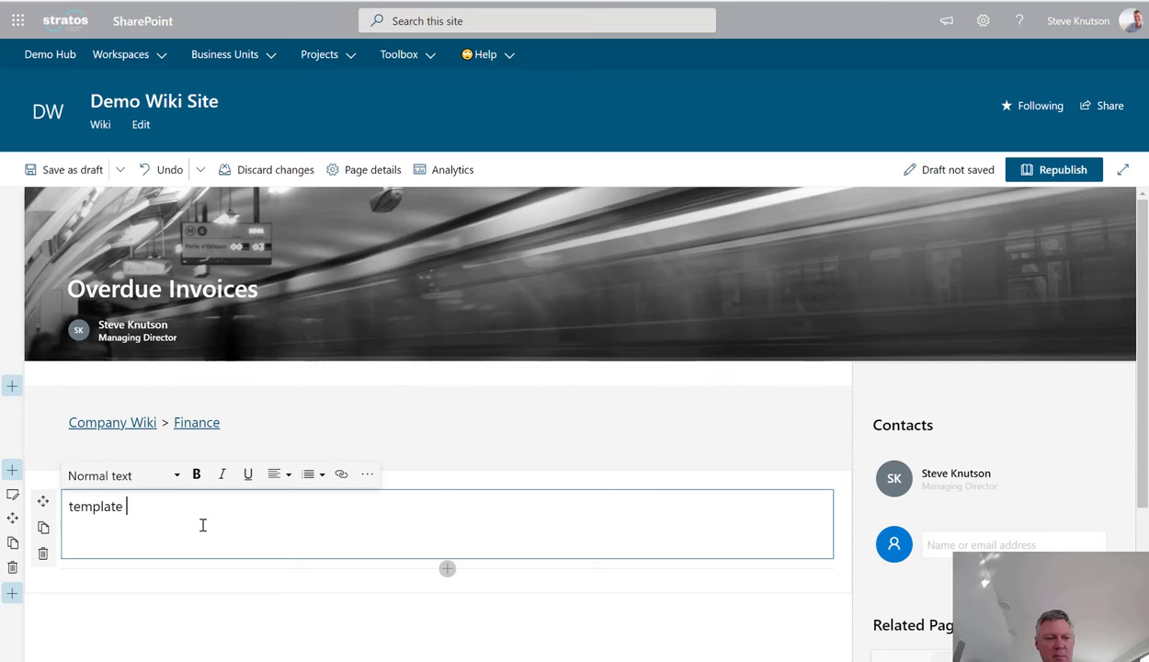
{"action": "key", "text": "BackSpace"}
{"action": "key", "text": "BackSpace"}
{"action": "key", "text": "BackSpace"}
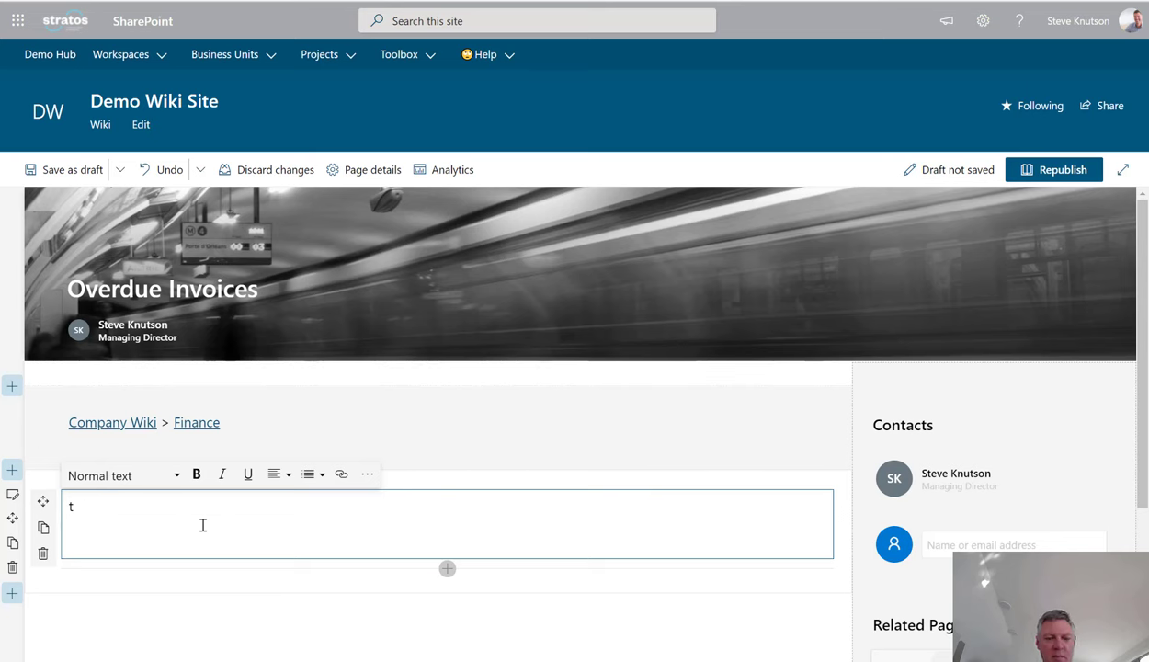
{"action": "type", "text": "page text goes here"}
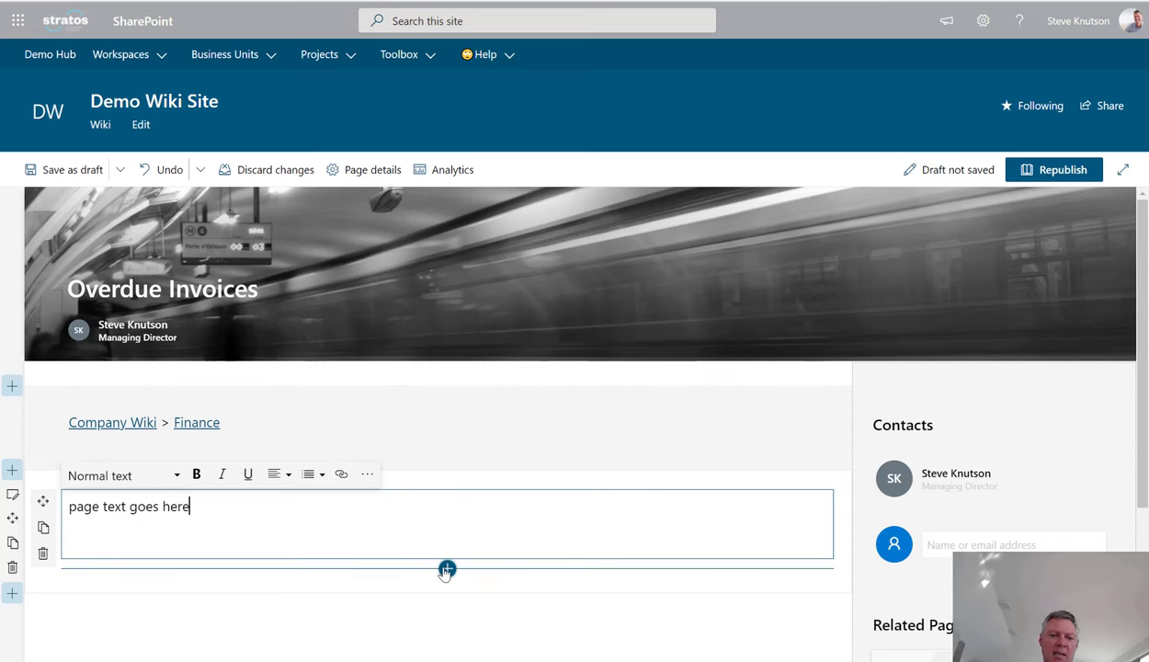
{"action": "left_click", "coordinate": [446, 569]}
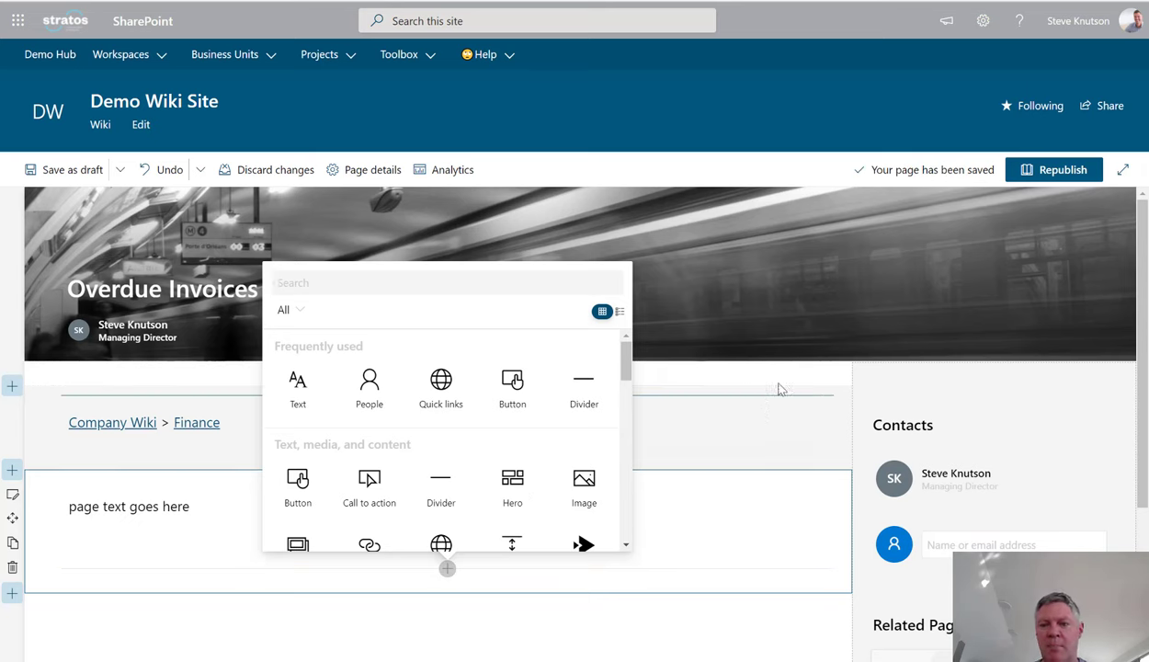
{"action": "left_click", "coordinate": [763, 415]}
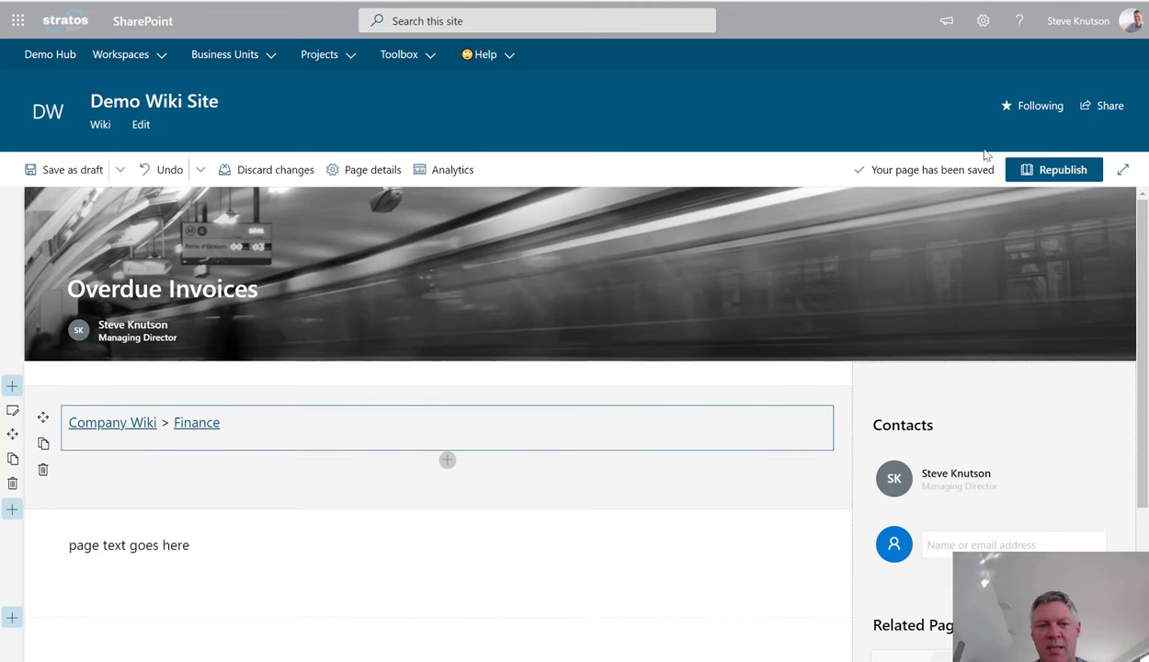
Save the page as a page template titled 'Invoice Wiki Template'
{"action": "left_click", "coordinate": [119, 171]}
{"action": "left_click", "coordinate": [88, 229]}
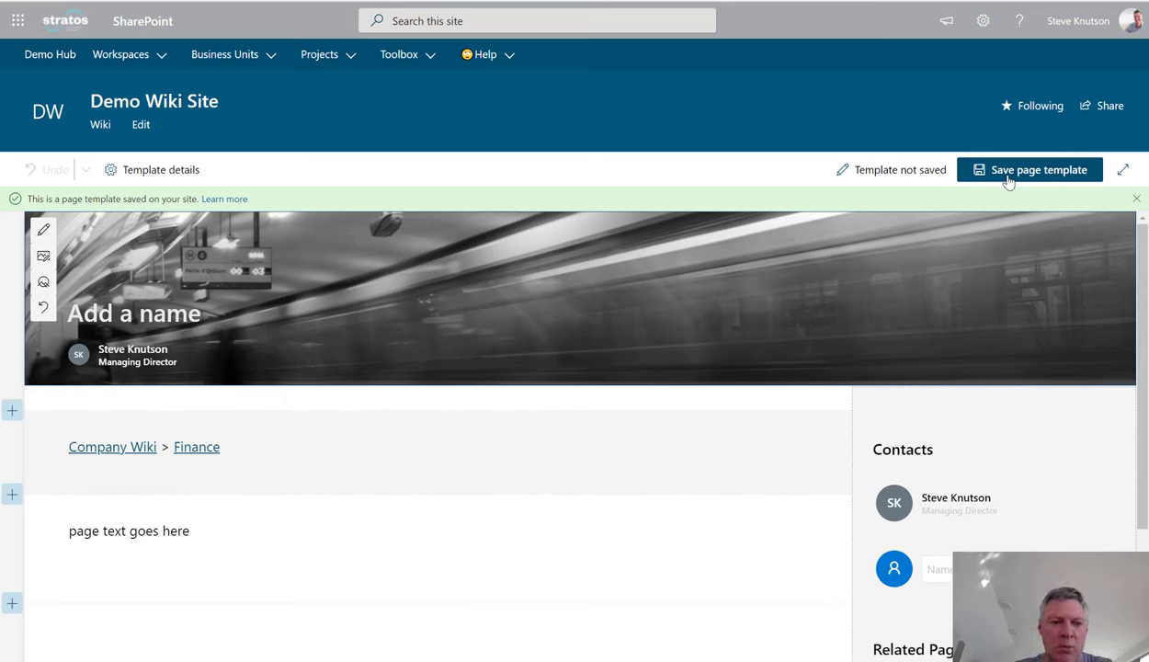
{"action": "left_click", "coordinate": [1008, 181]}
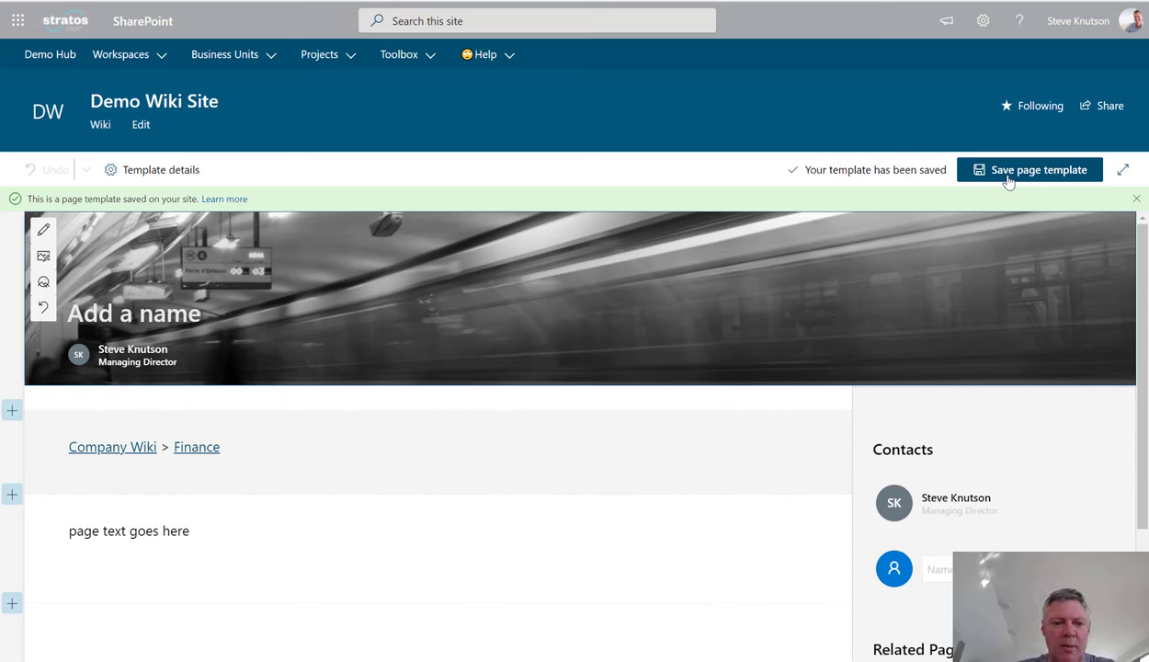
{"action": "type", "text": "Invoice"}
{"action": "type", "text": " Template"}
{"action": "key", "text": "BackSpace"}
{"action": "key", "text": "BackSpace"}
{"action": "key", "text": "BackSpace"}
{"action": "key", "text": "BackSpace"}
{"action": "key", "text": "BackSpace"}
{"action": "key", "text": "BackSpace"}
{"action": "key", "text": "BackSpace"}
{"action": "key", "text": "BackSpace"}
{"action": "type", "text": "Wiki Template"}
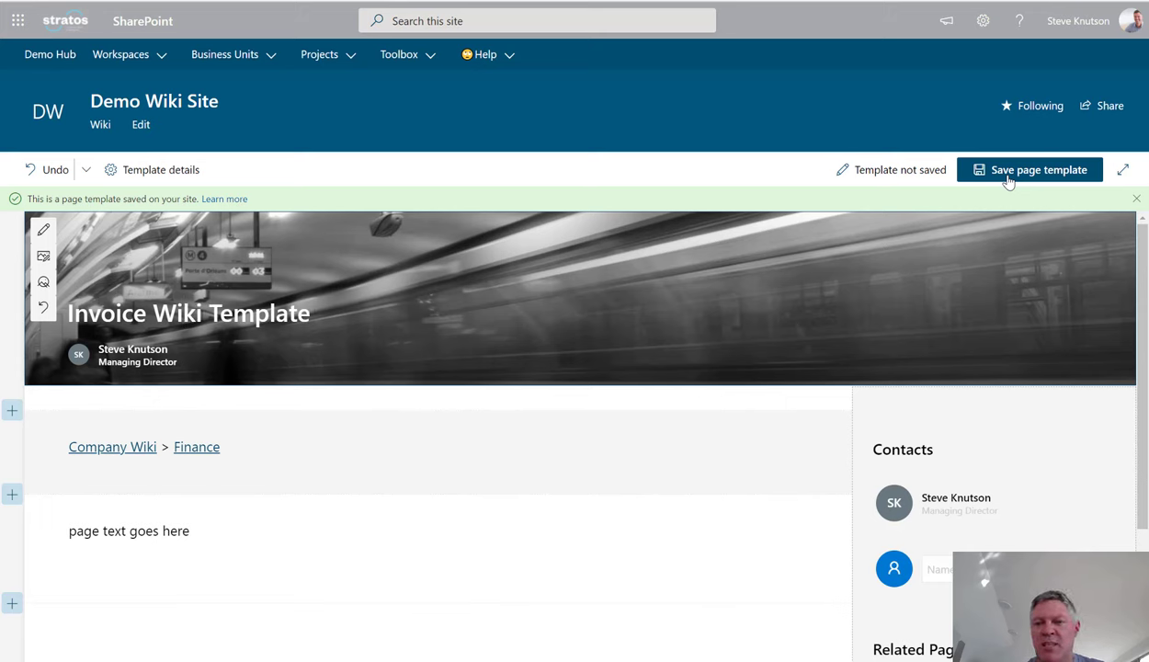
{"action": "left_click", "coordinate": [1026, 180]}
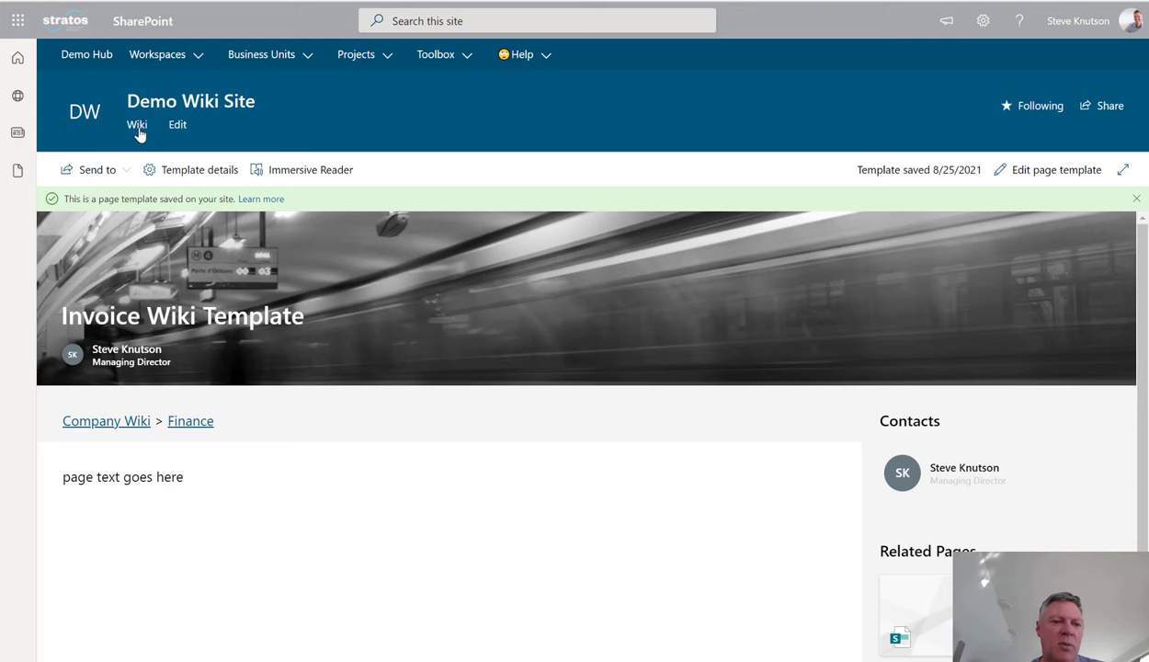
From Wiki Home, create a new page based on the saved Invoice Wiki Template
{"action": "left_click", "coordinate": [137, 130]}
{"action": "left_click", "coordinate": [100, 172]}
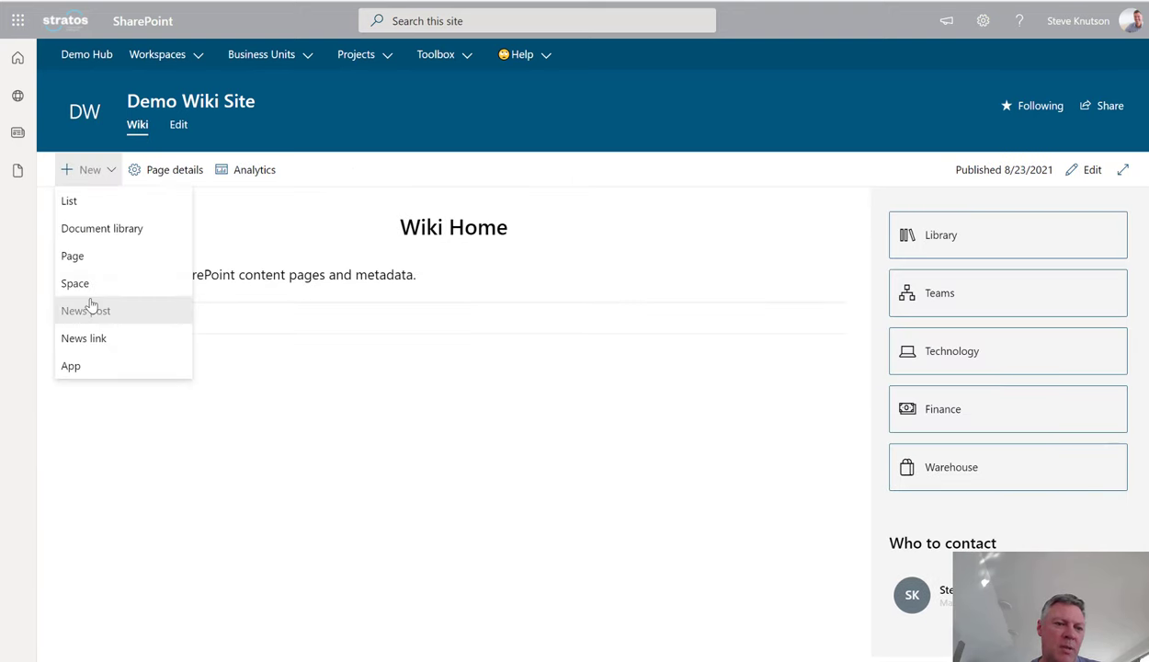
{"action": "left_click", "coordinate": [87, 257]}
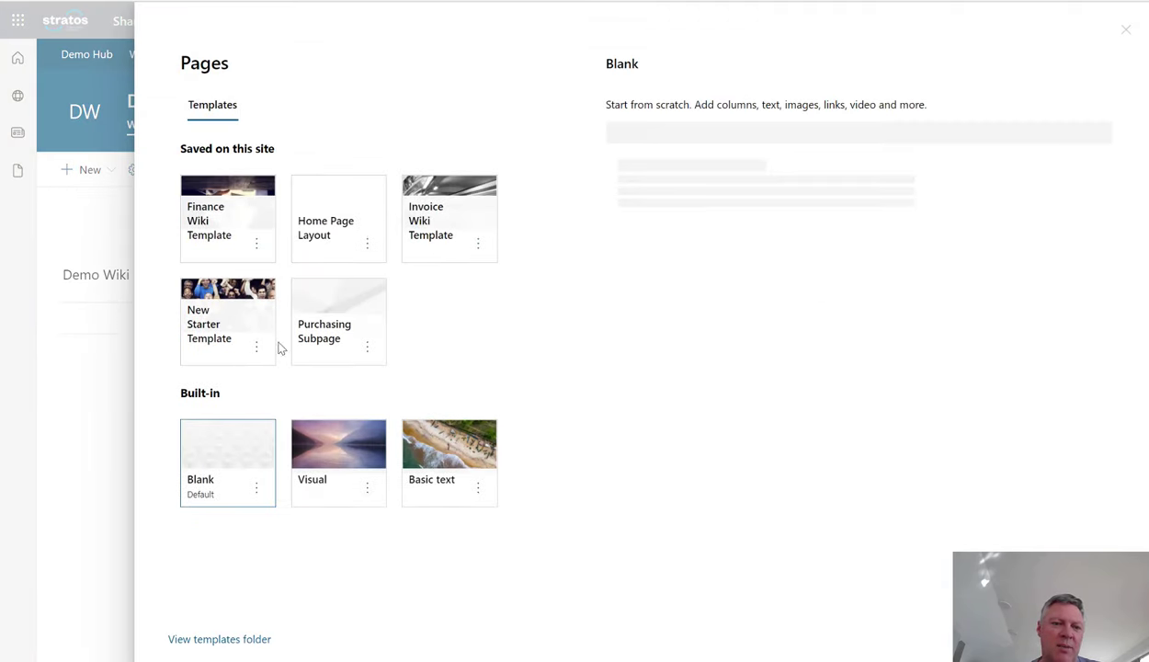
{"action": "left_click", "coordinate": [462, 216]}
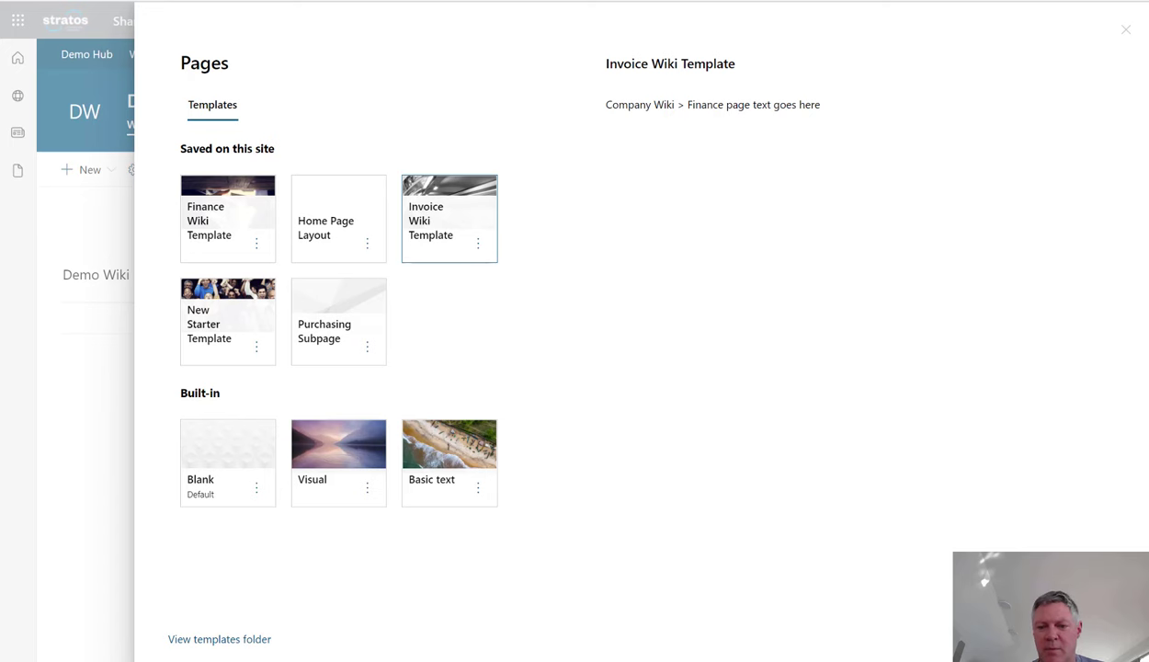
{"action": "left_click", "coordinate": [1075, 641]}
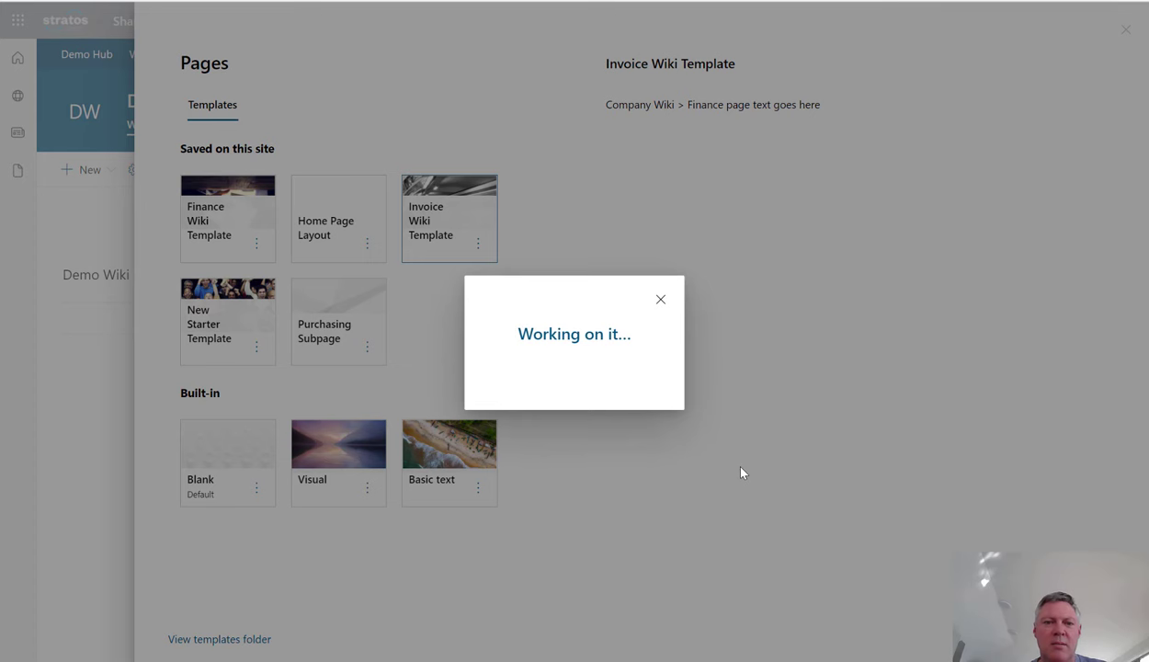